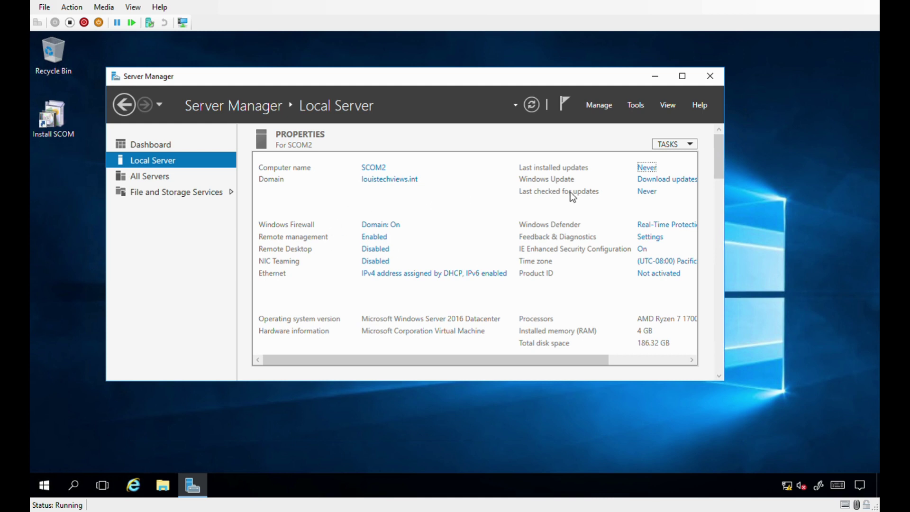
Minimize Server Manager and start the Operations Manager installation from the Install SCOM desktop shortcut.
click(651, 79)
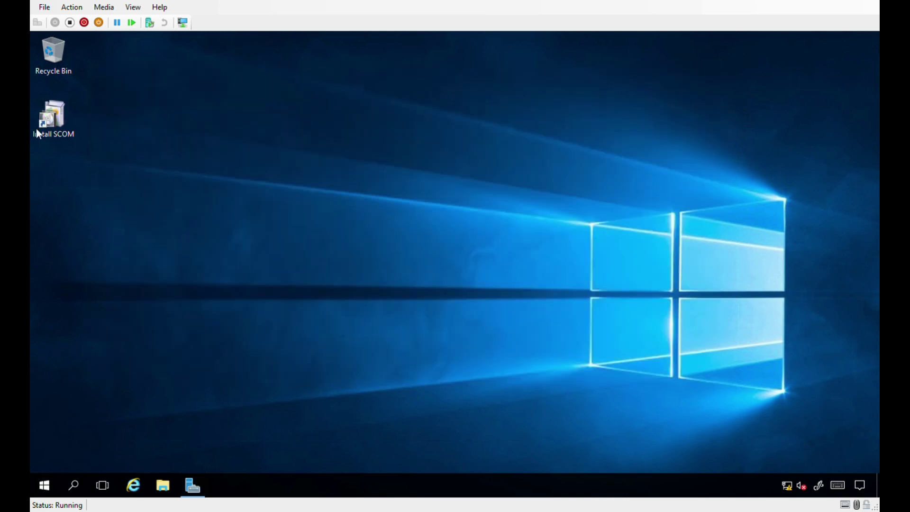
click(162, 143)
double_click(52, 122)
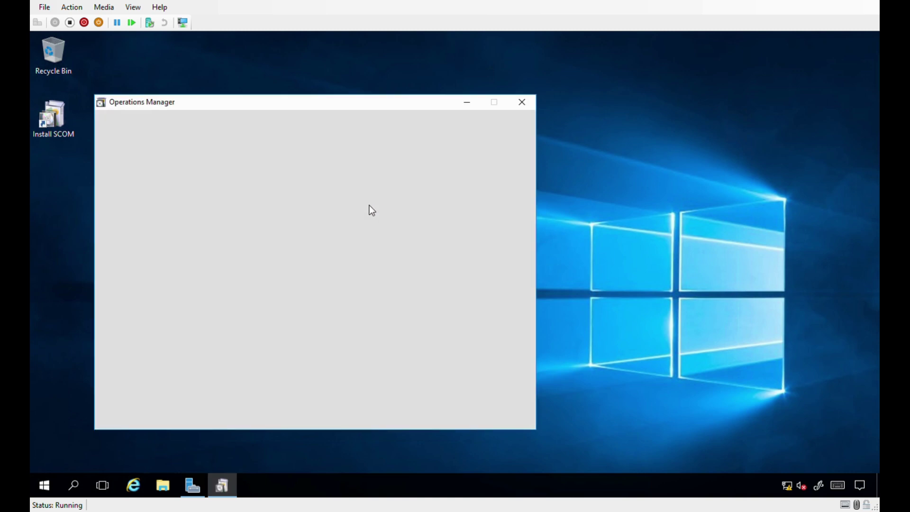
drag(235, 102, 348, 80)
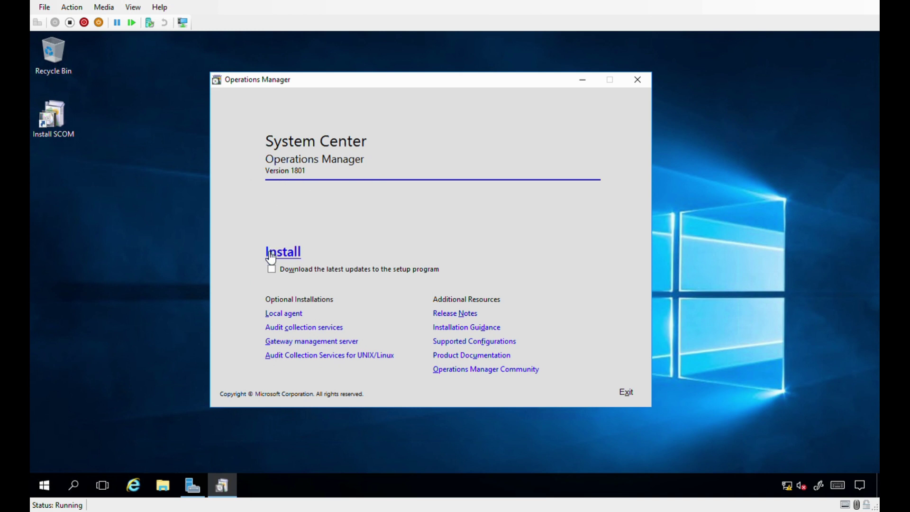
click(294, 257)
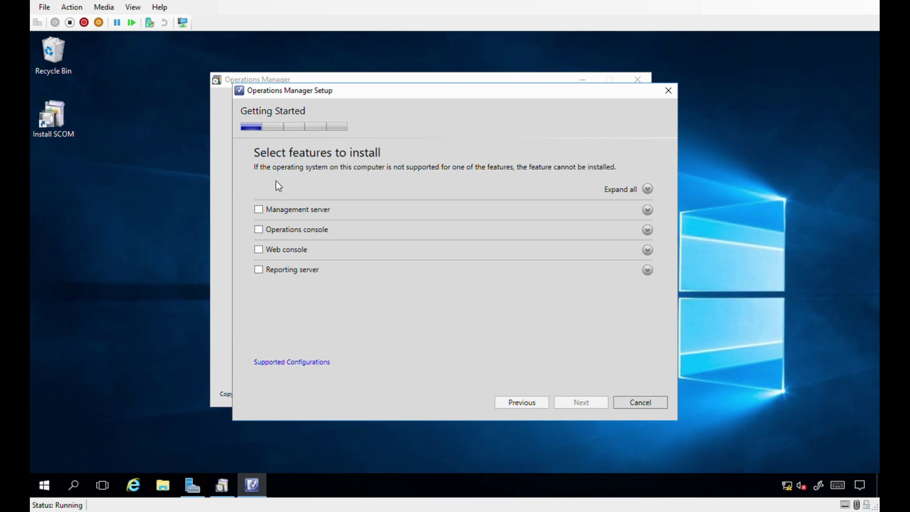
Choose only the Management server feature and set the installation location to E:\Program Files\Microsoft System Center\Operations Manager.
click(263, 212)
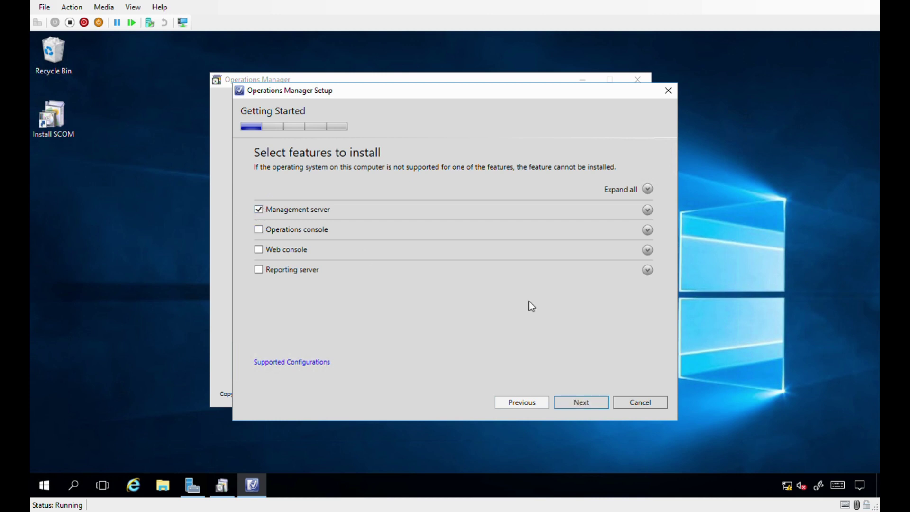
click(576, 410)
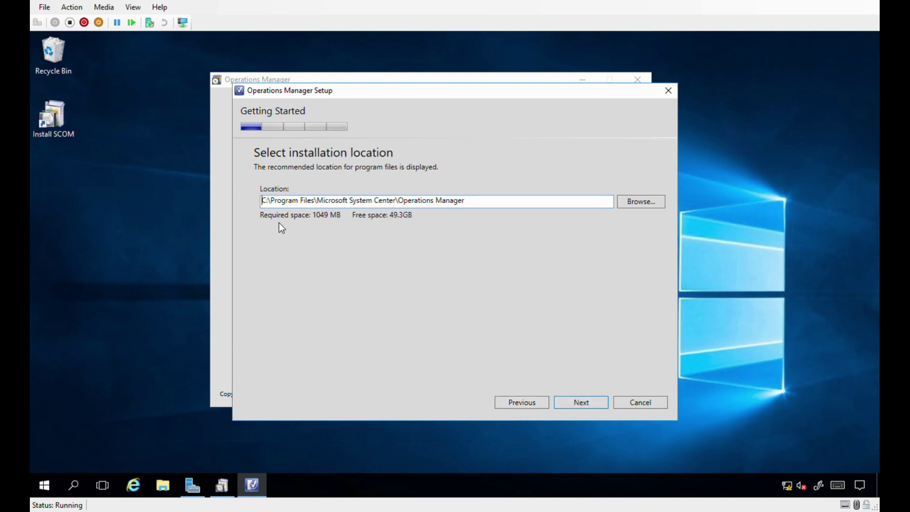
click(266, 201)
key(BackSpace)
text(E)
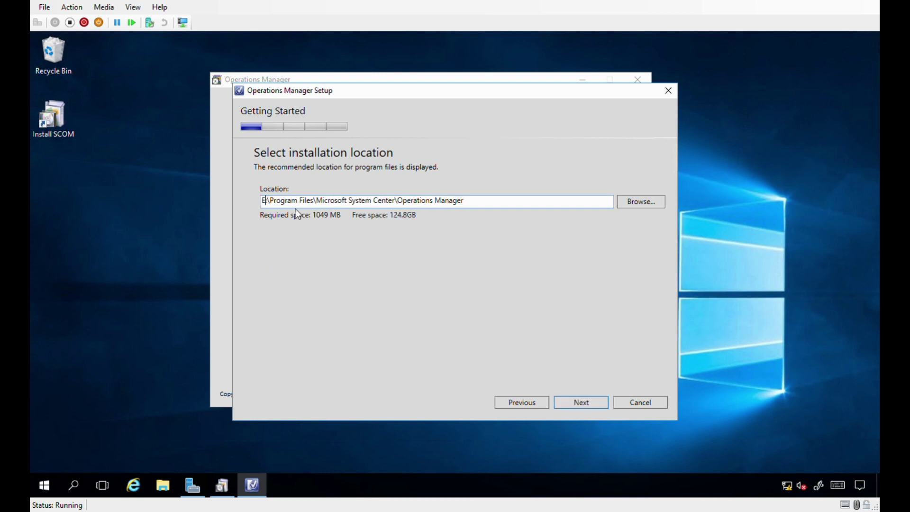
click(571, 403)
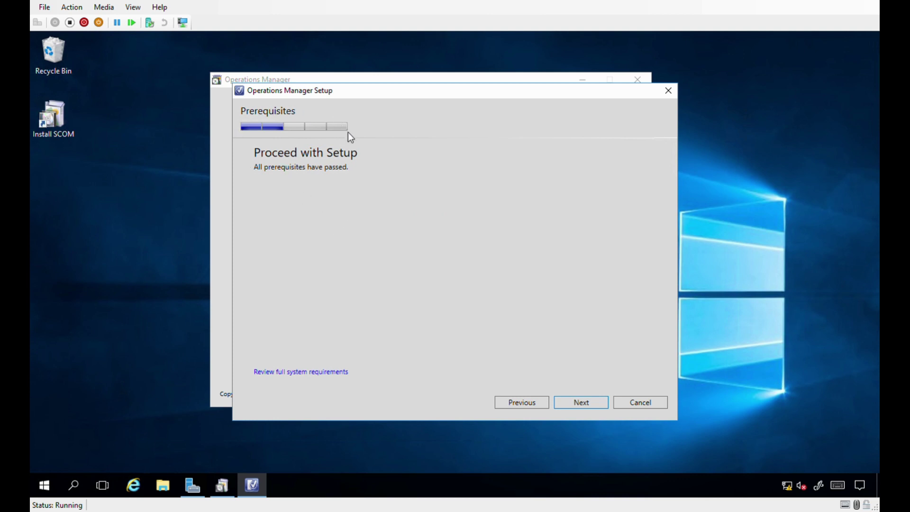
Choose to add a Management server to an existing management group and accept the license terms.
click(578, 402)
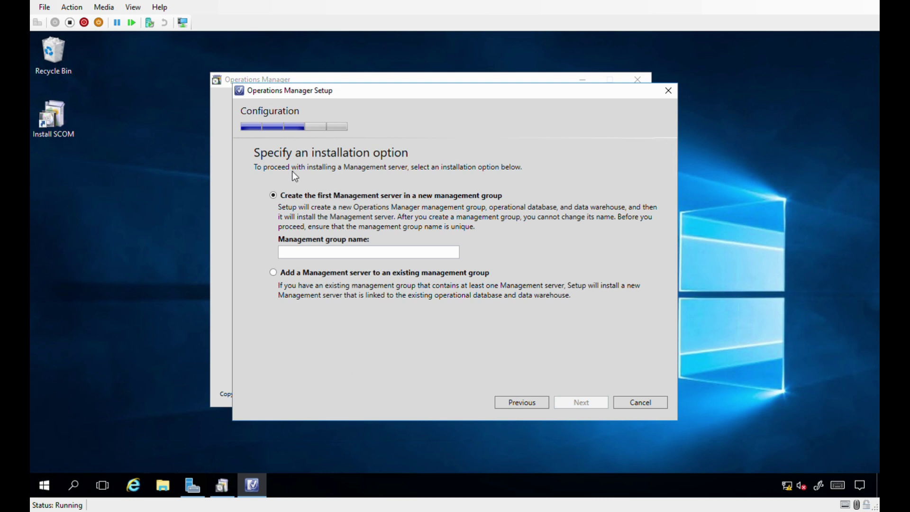
click(278, 277)
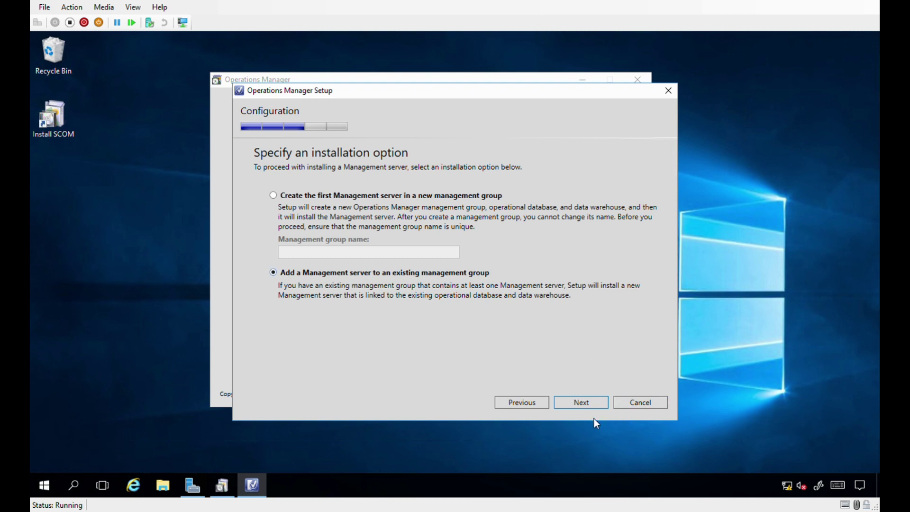
click(583, 406)
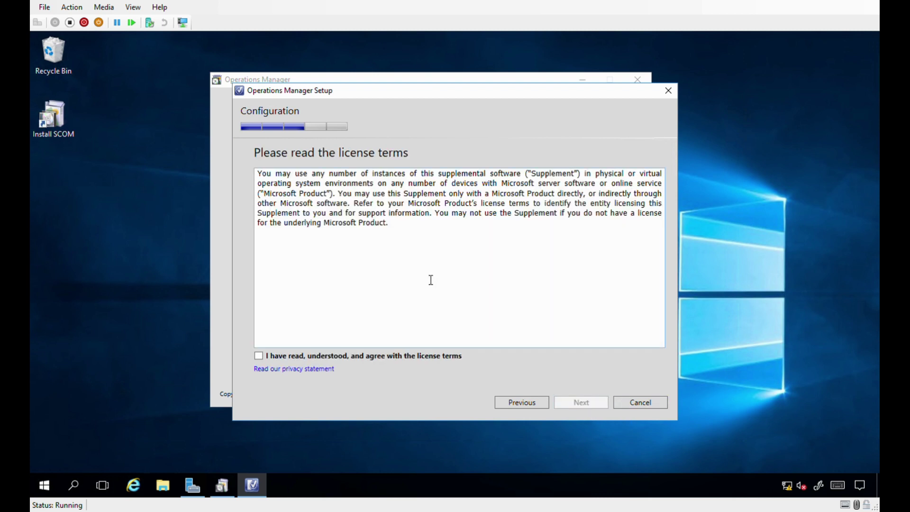
click(259, 355)
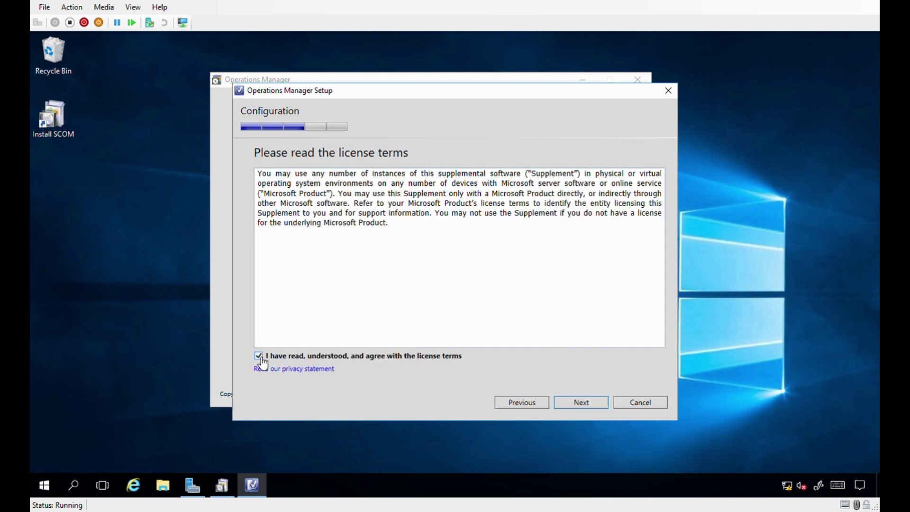
click(574, 406)
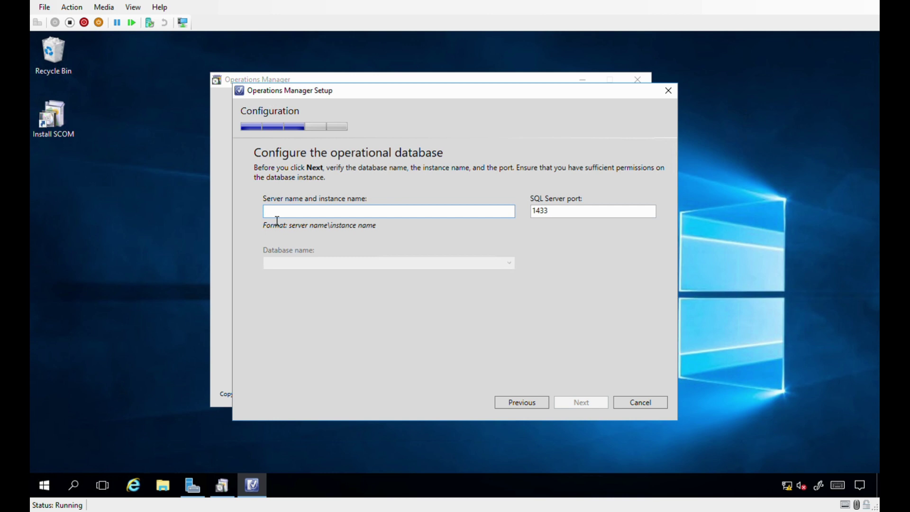
Configure the operational database with server SQL1 and database OperationsManager_SAC_PROD.
text(SQL1)
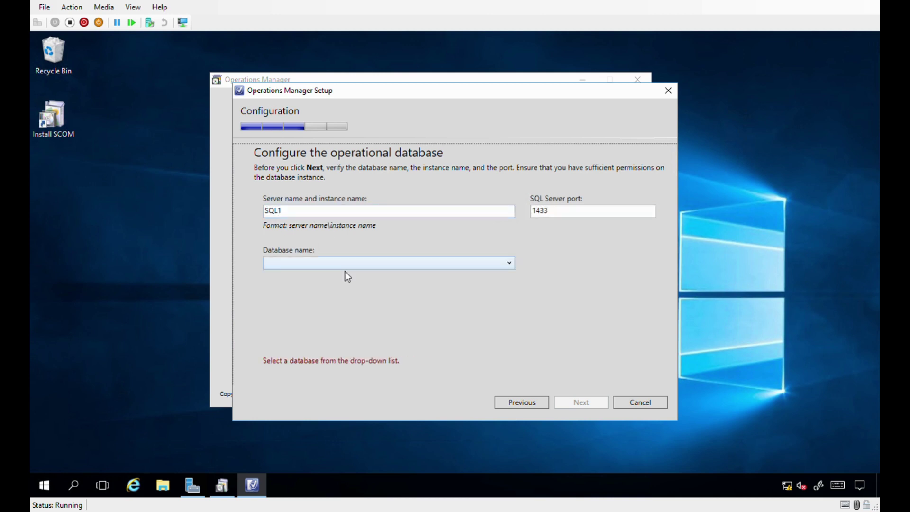
click(503, 272)
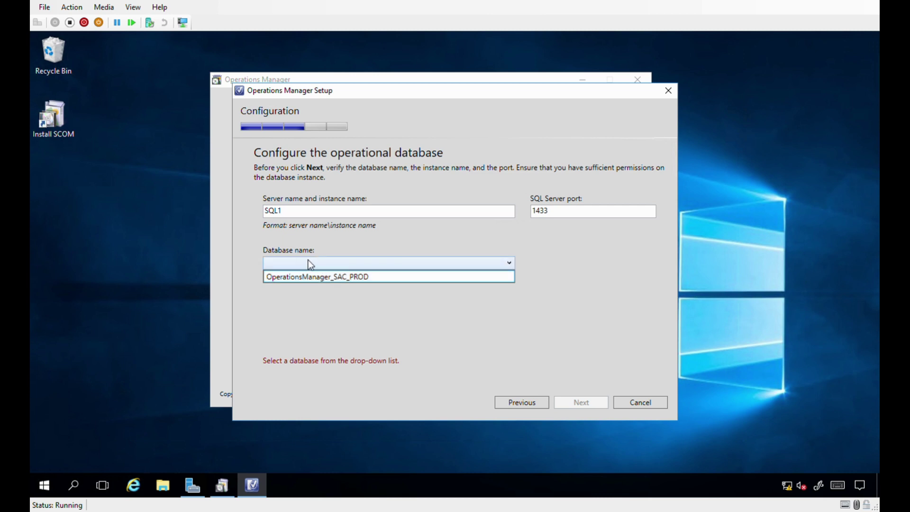
click(339, 280)
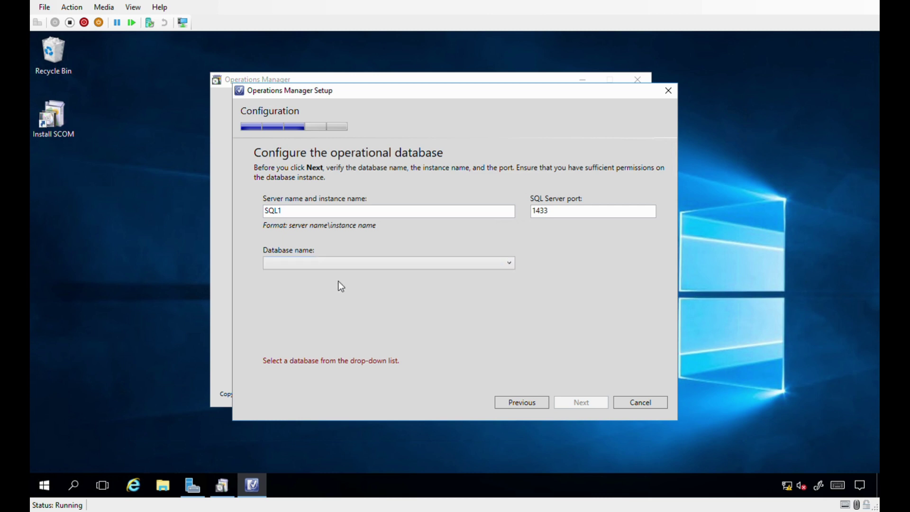
click(318, 267)
click(311, 277)
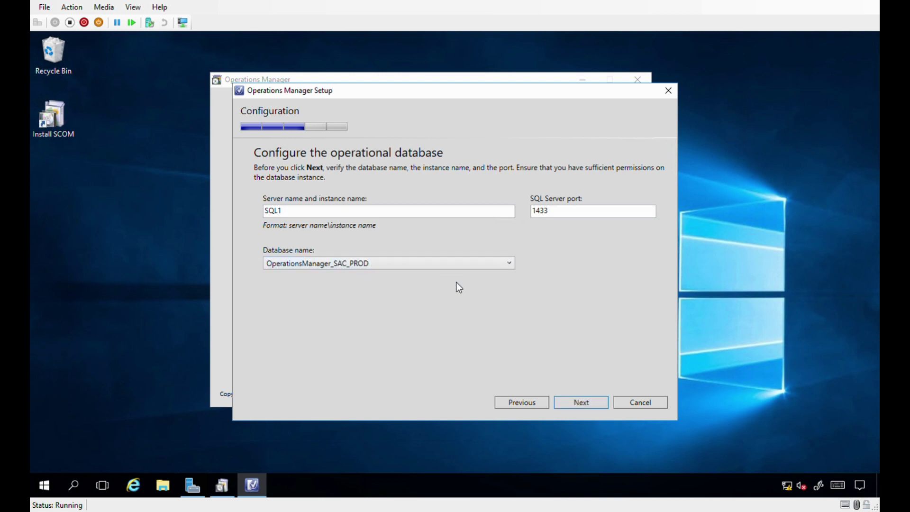
click(580, 403)
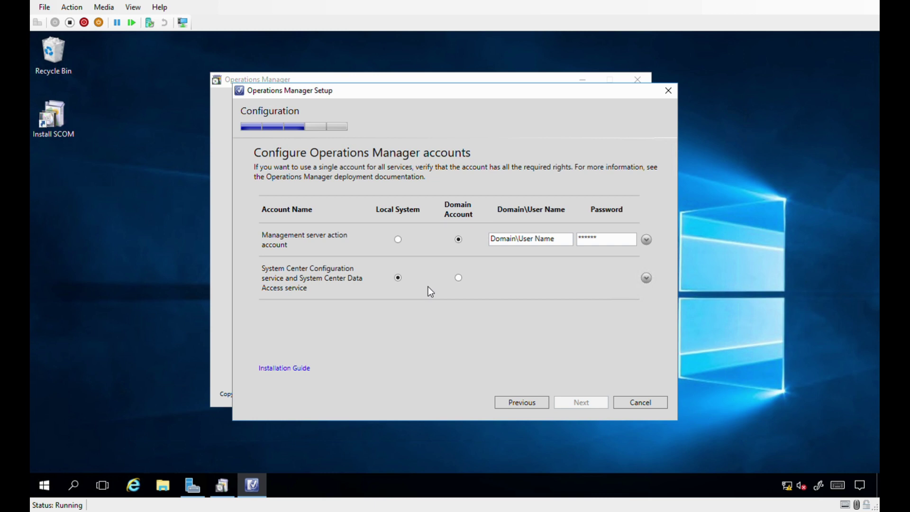
Set the Management server action account to louistechviews\SCOM-Action-PROD and enter the account password.
click(504, 246)
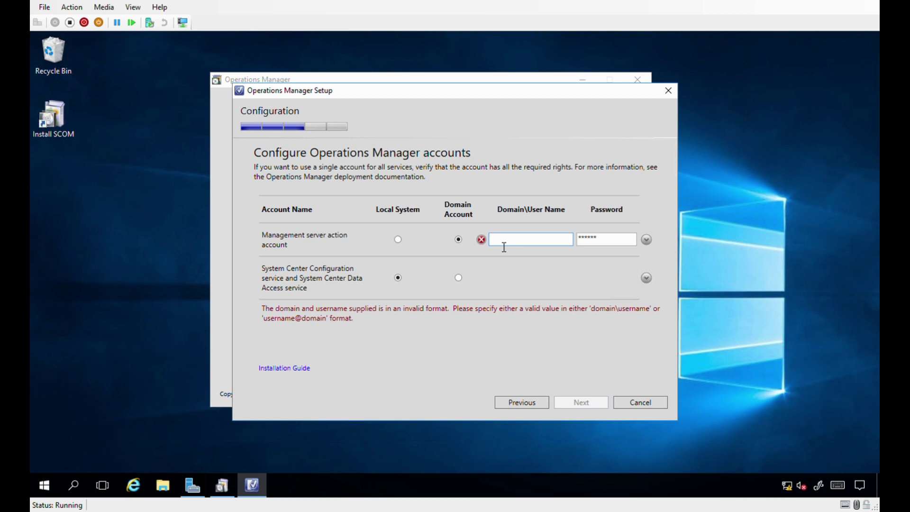
text(louistechviews\SCOM-)
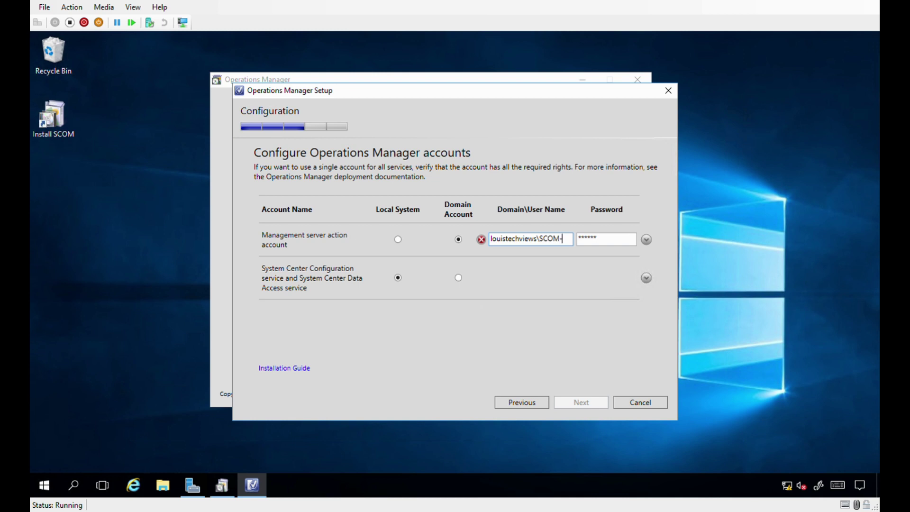
text(ACtion-PROD)
key(Tab)
text(****)
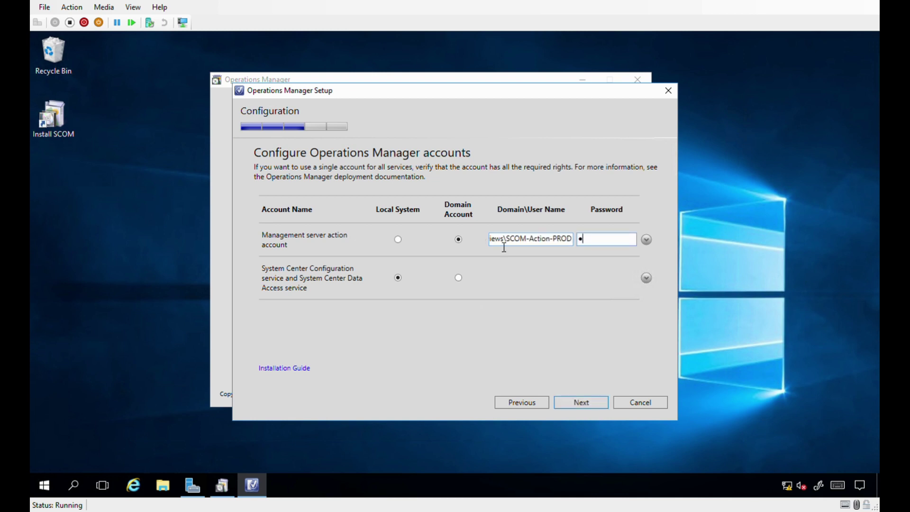
text(********)
Use domain account louistechviews\SCOM-DAS-PROD for the Configuration and Data Access services, enter its password, and submit the accounts.
click(459, 279)
click(540, 278)
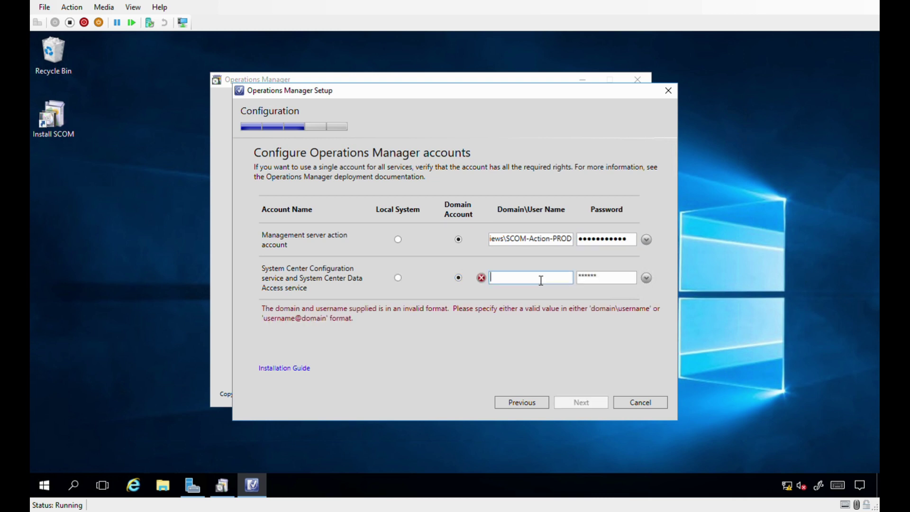
text(louistechviews\SCOM)
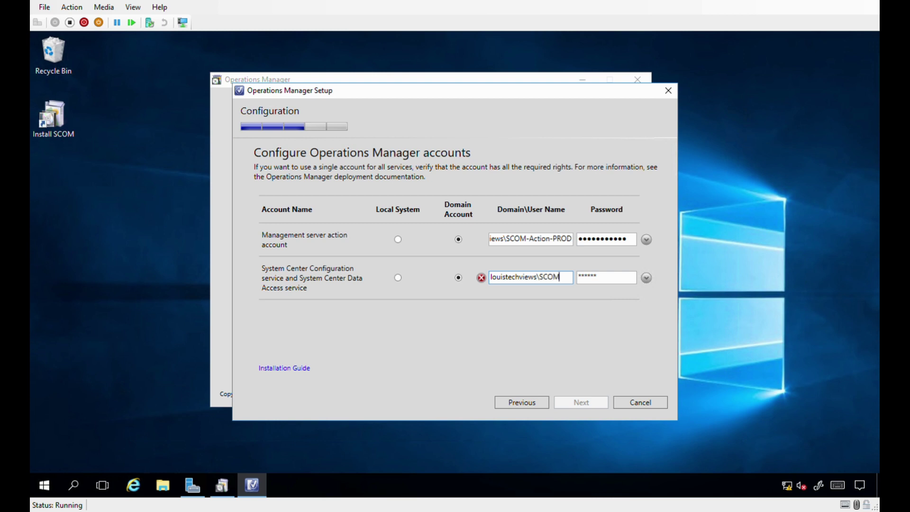
text(-DAS)
text(-PROD)
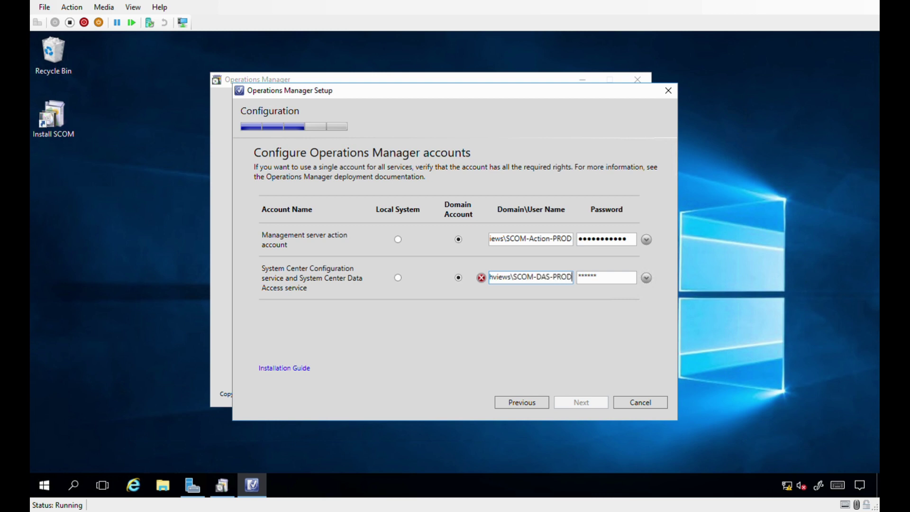
key(Tab)
text(************)
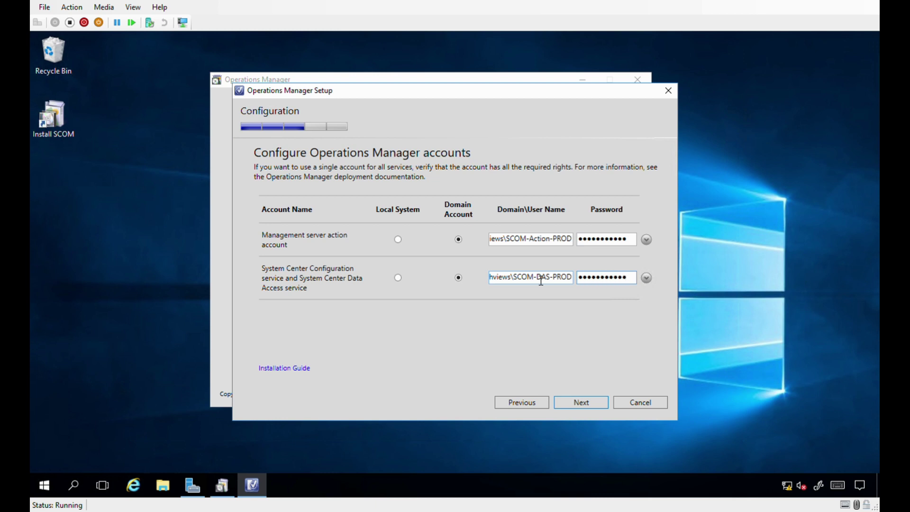
click(571, 403)
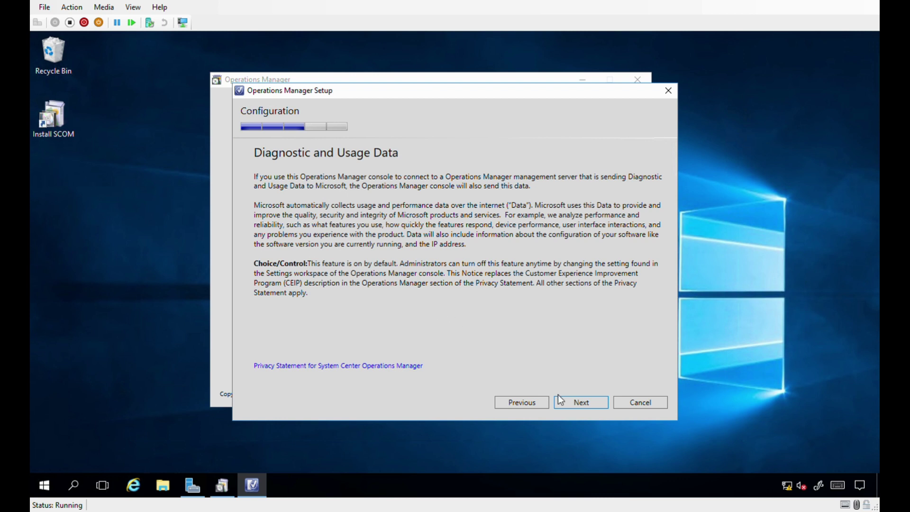
Accept the diagnostic and usage data notice and set Microsoft Update to Off.
click(574, 402)
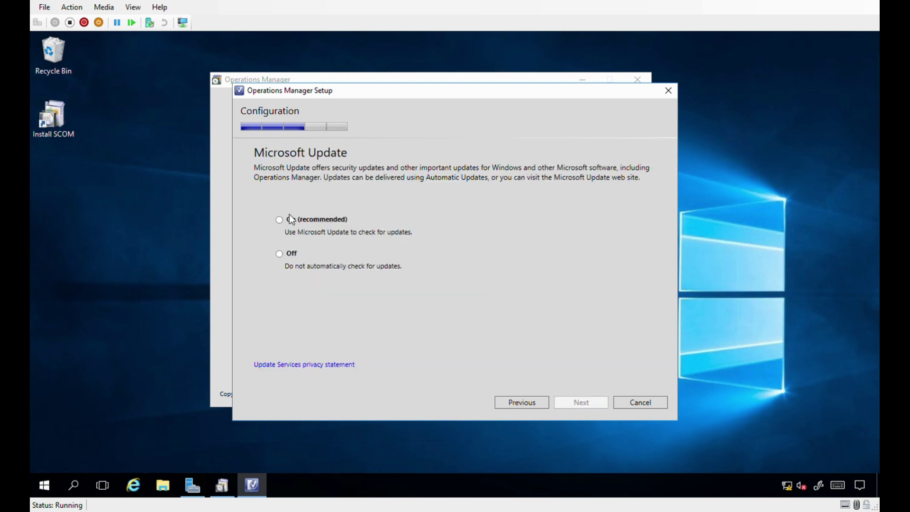
click(290, 261)
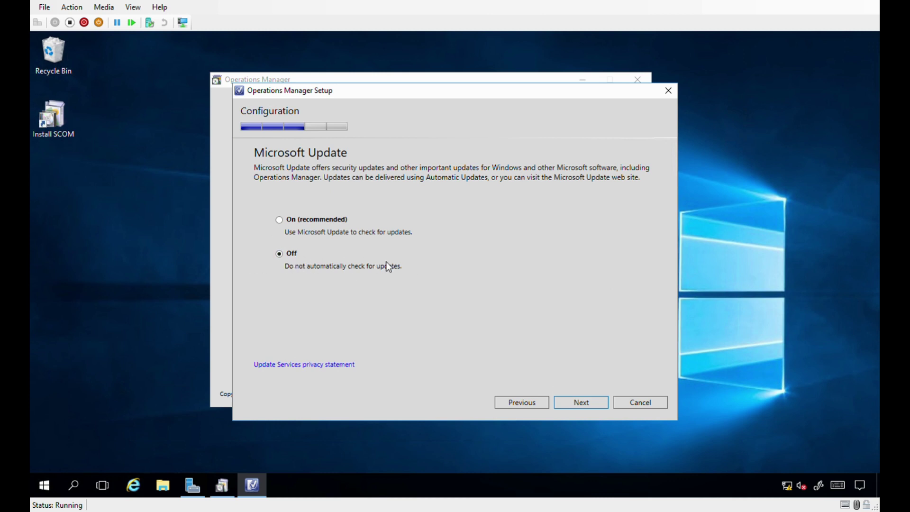
click(586, 405)
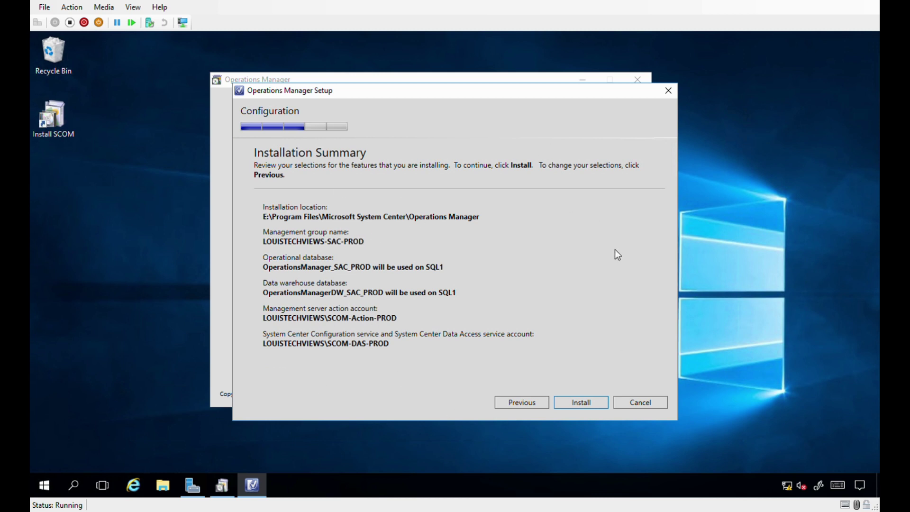
Run the installation from the summary and close the setup wizard when it completes.
click(577, 406)
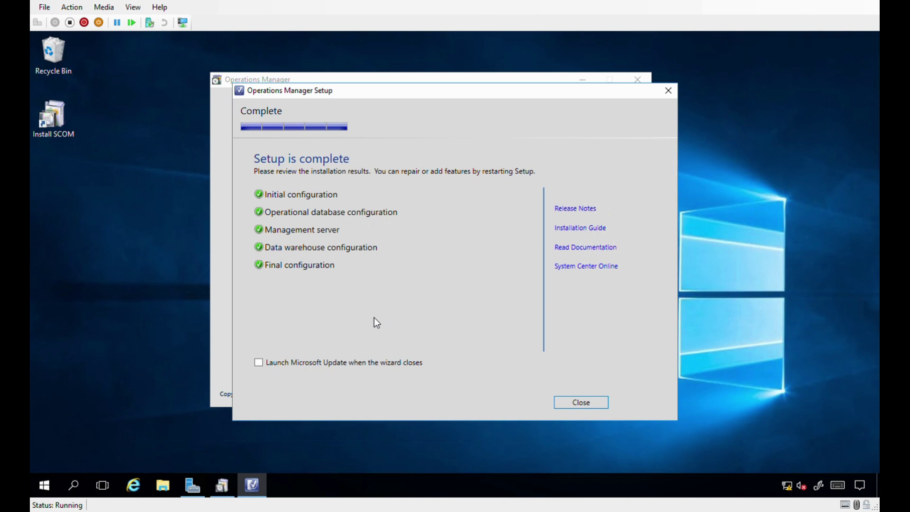
click(580, 406)
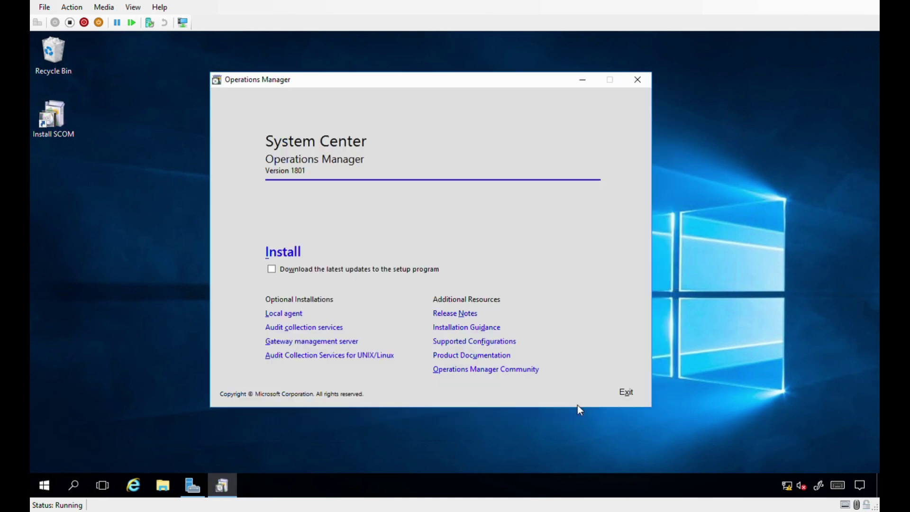